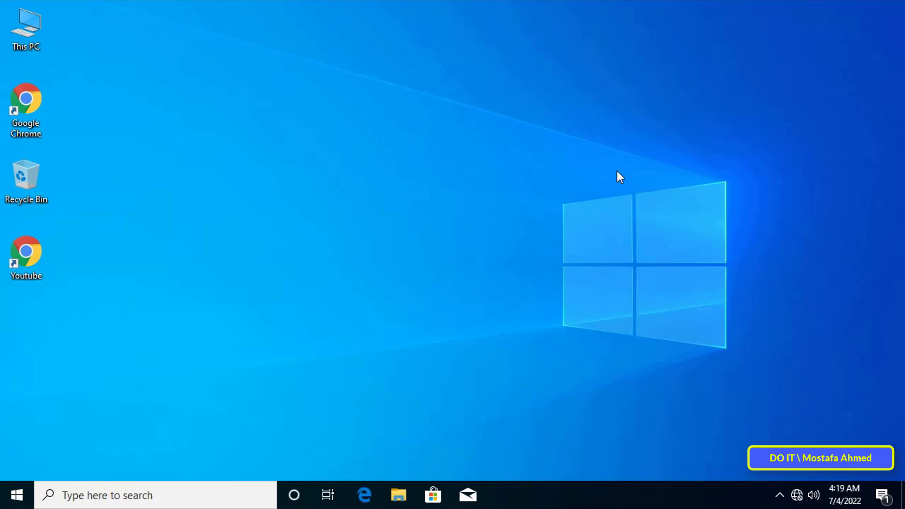
- Start an update check on the client's Settings Windows Update page, then close Settings
left_click(17, 495)
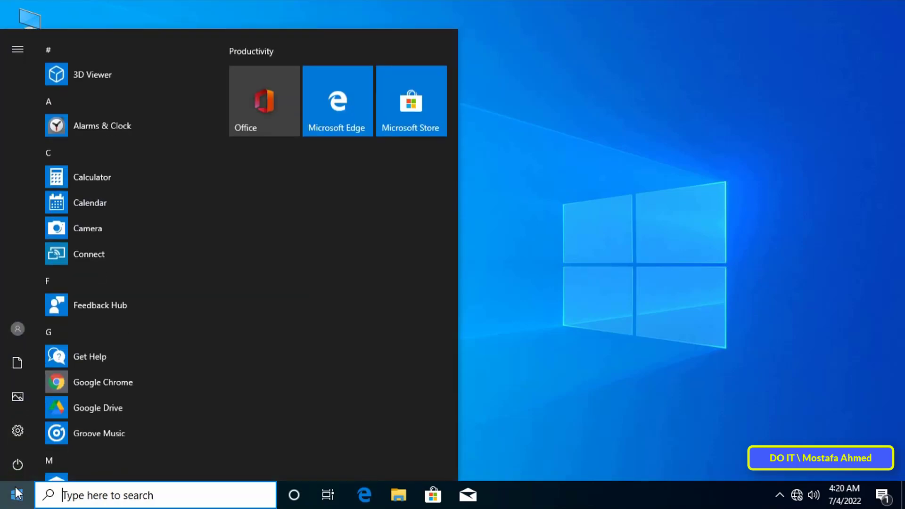
left_click(15, 437)
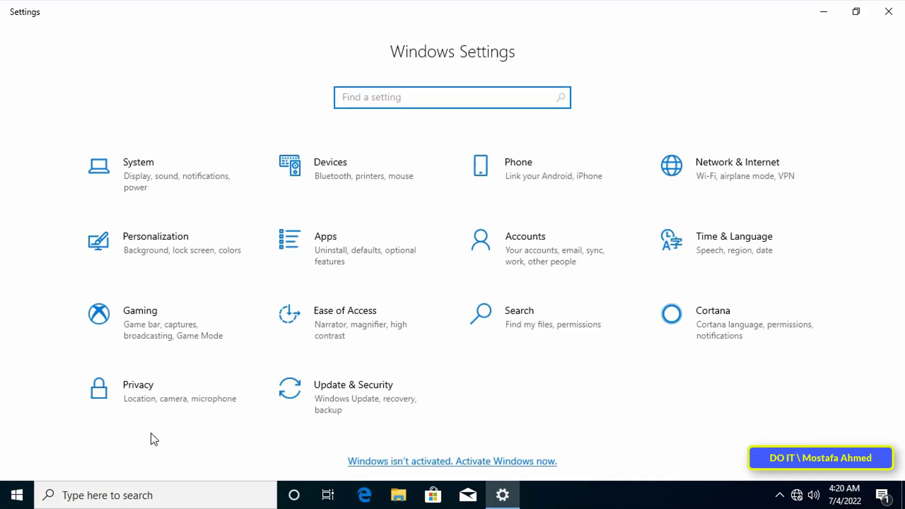
left_click(324, 393)
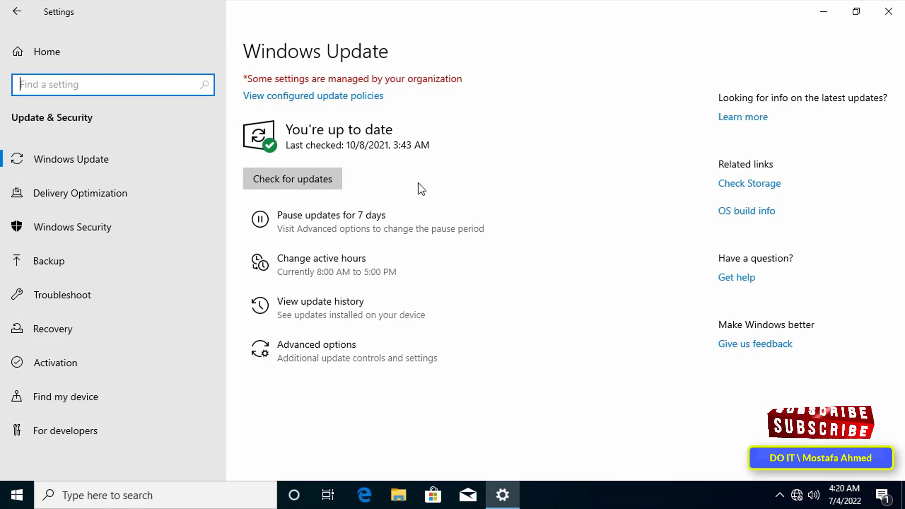
left_click(296, 180)
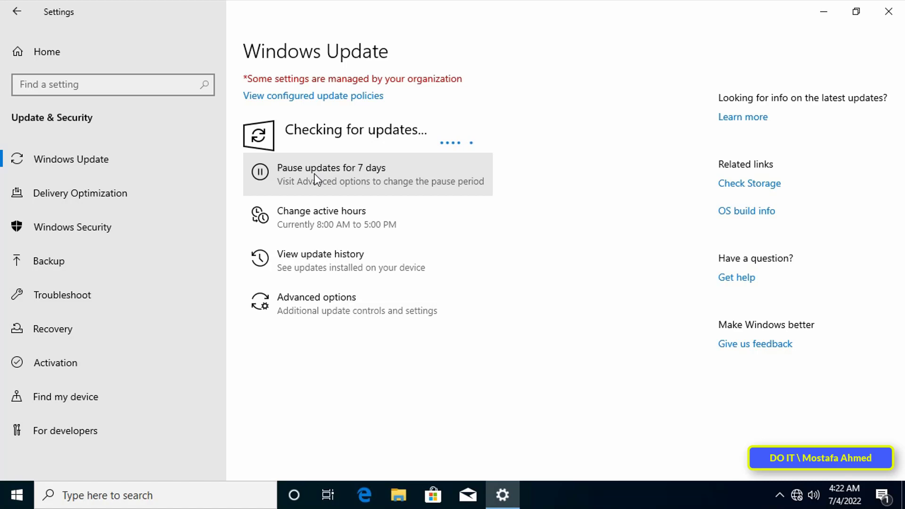
left_click(889, 11)
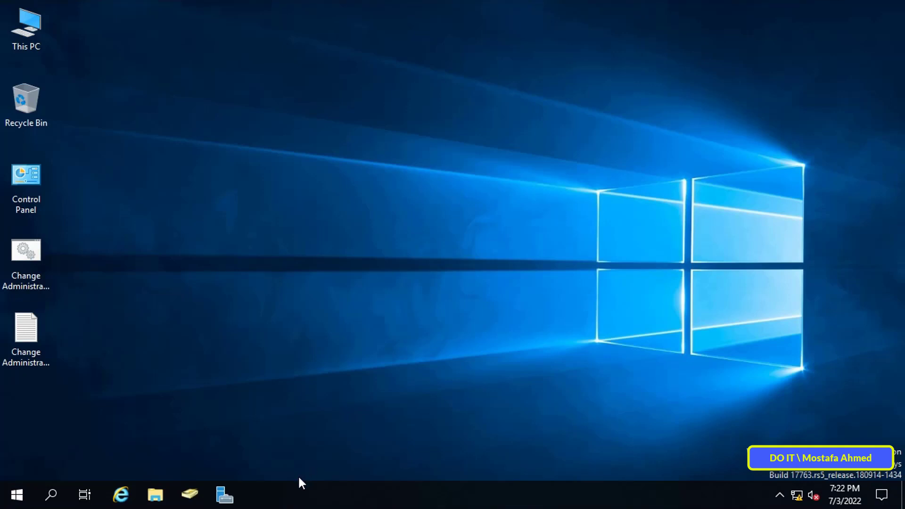
- Launch Server Manager and show its Tools menu of administrative tools
left_click(225, 494)
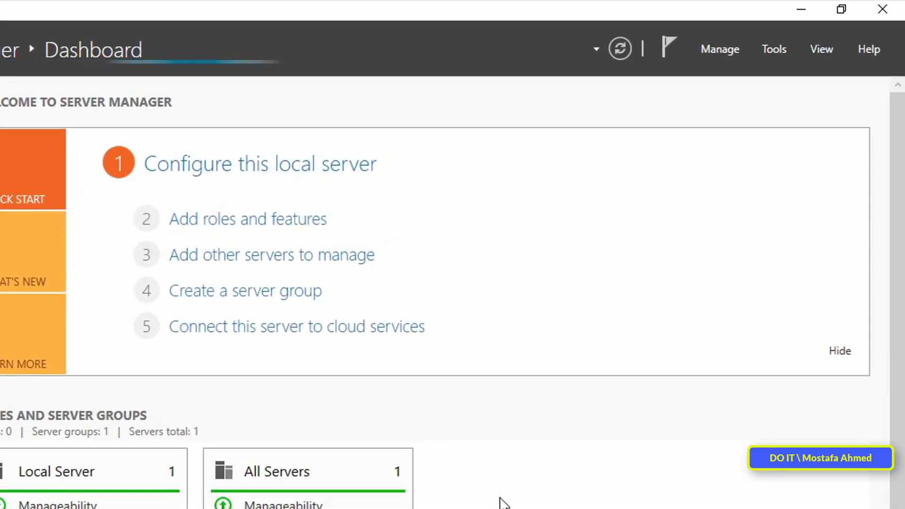
left_click(782, 46)
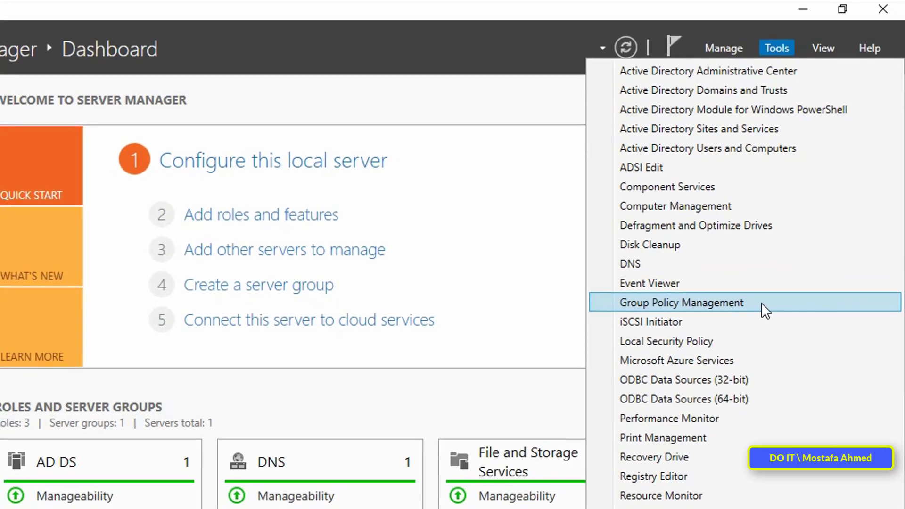
- Open Group Policy Management at the Group Policy Objects container of DOIT.LOCAL
left_click(766, 303)
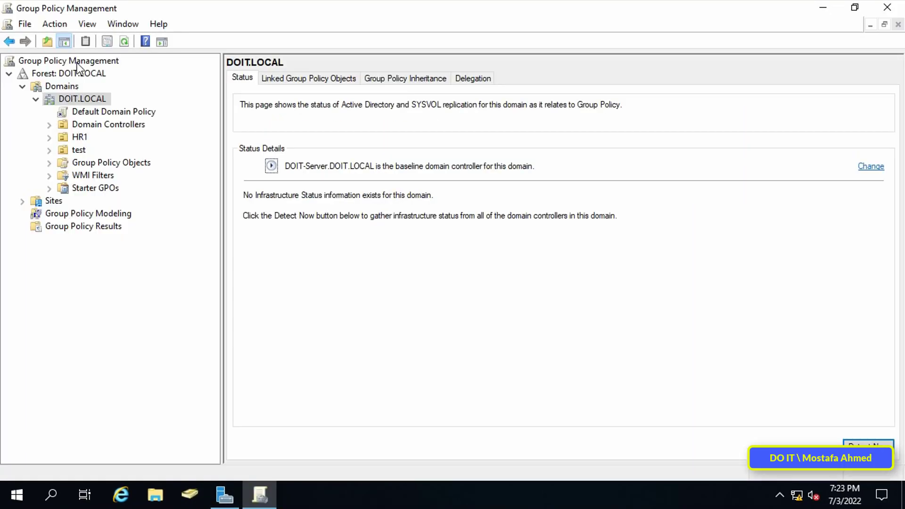
left_click(77, 63)
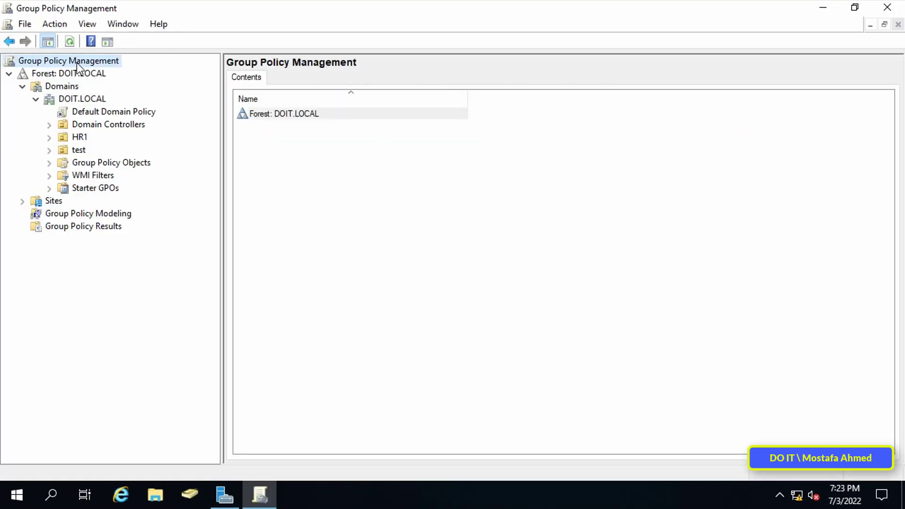
left_click(88, 163)
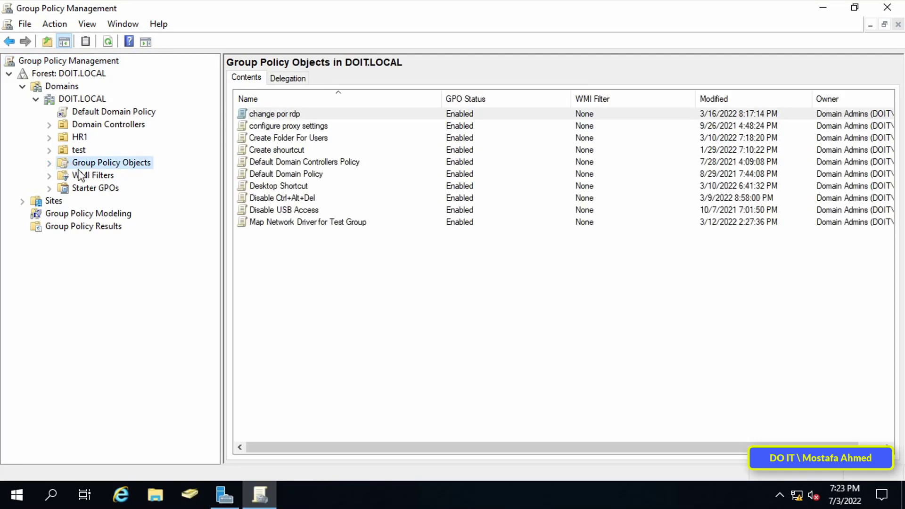
- Create a new GPO named 'Disable Update Windows For All Client'
right_click(371, 289)
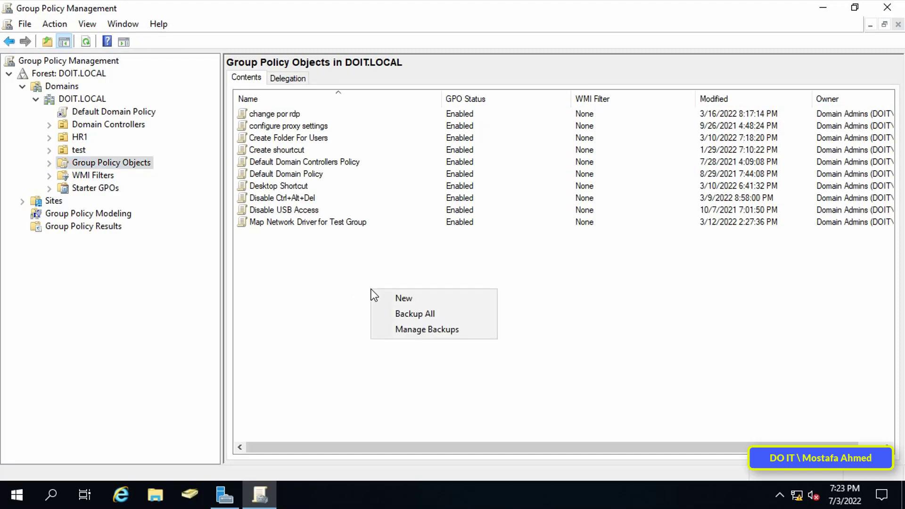
left_click(475, 297)
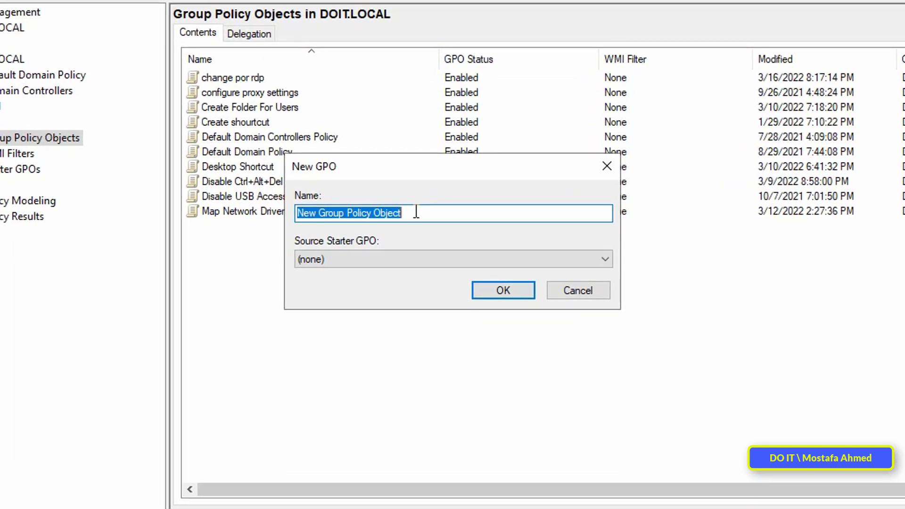
left_click(421, 220)
left_click_drag(417, 213, 223, 207)
key("BackSpace")
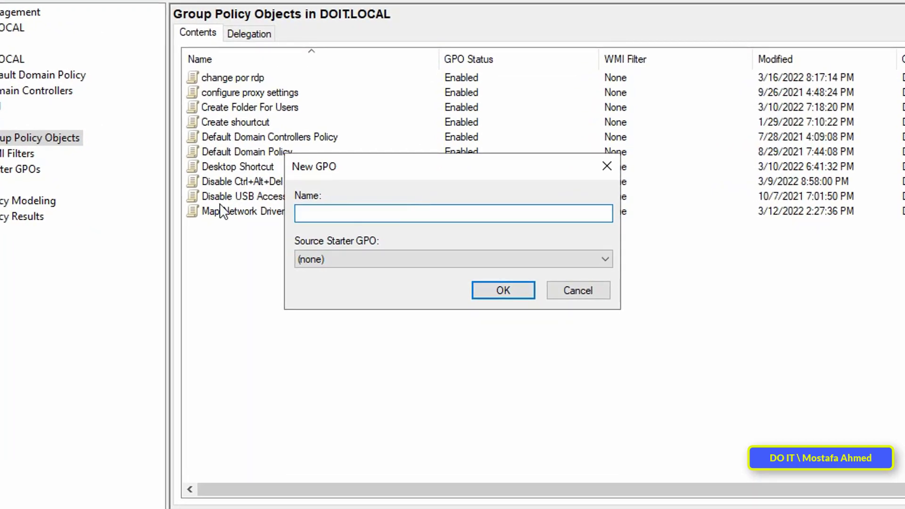
type("Disable Update Windows F")
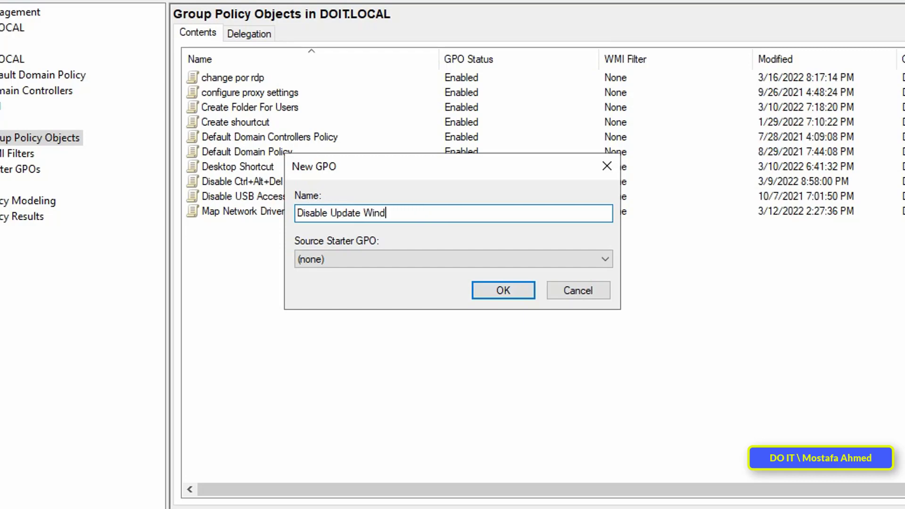
type("or All Client")
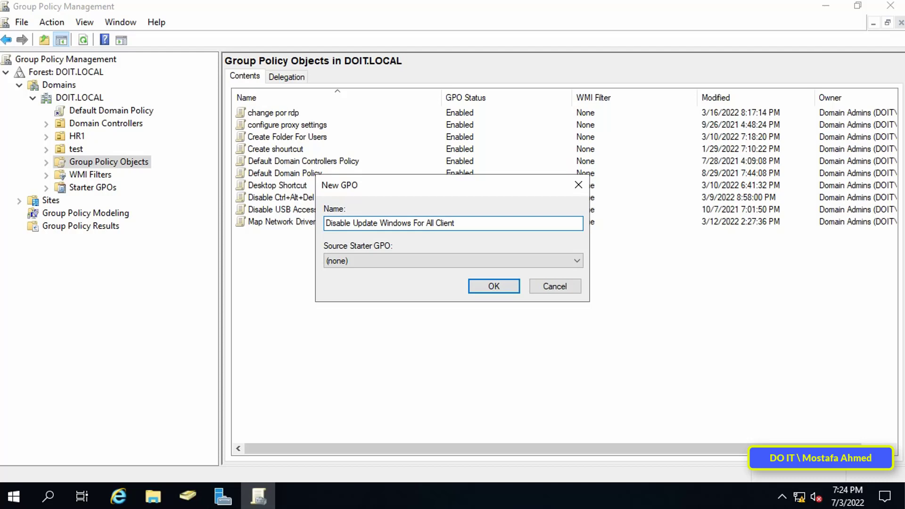
left_click(493, 286)
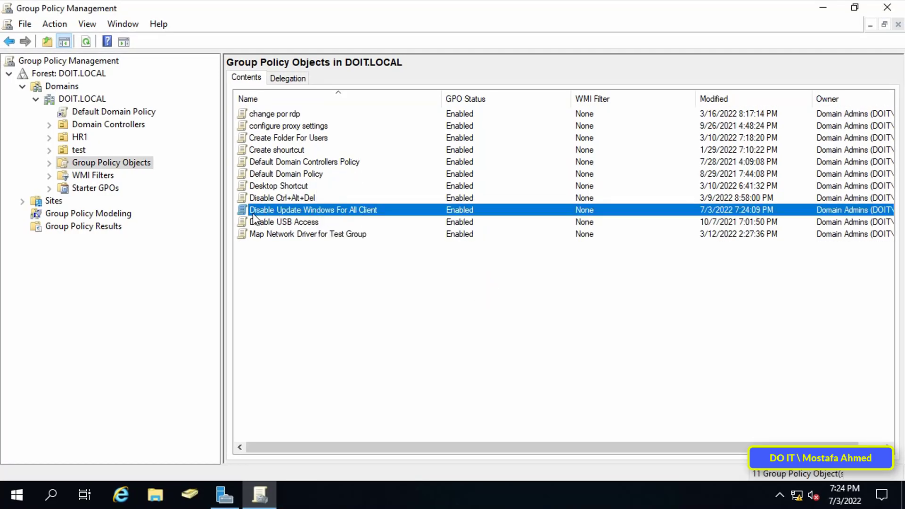
- Edit the new GPO in a maximized policy editor with a wider tree pane
right_click(349, 215)
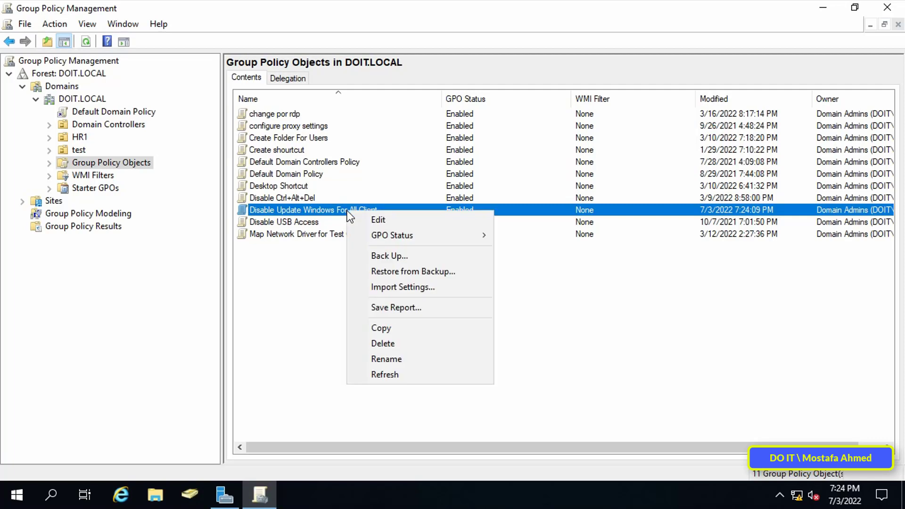
left_click(409, 222)
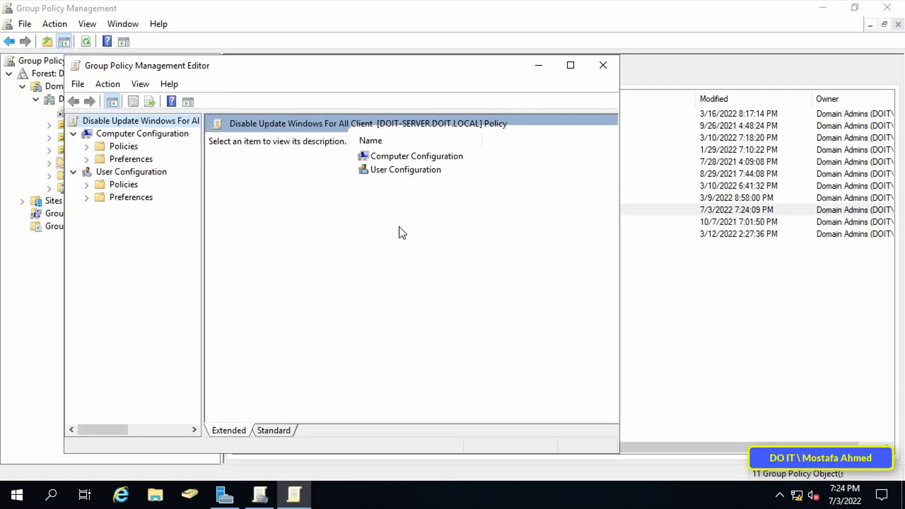
left_click(570, 66)
left_click_drag(140, 179, 185, 179)
- Navigate Computer Configuration > Policies > Administrative Templates > Windows Components > Windows Update
left_click(104, 76)
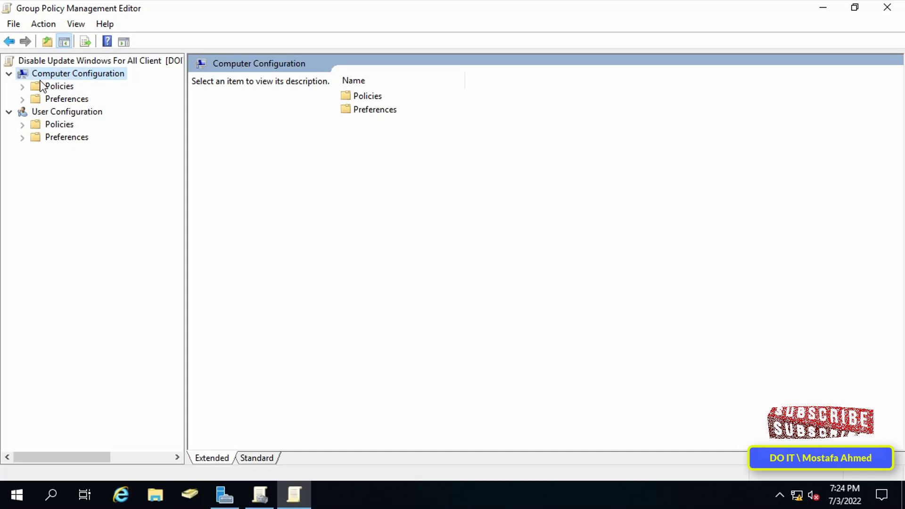
left_click(21, 88)
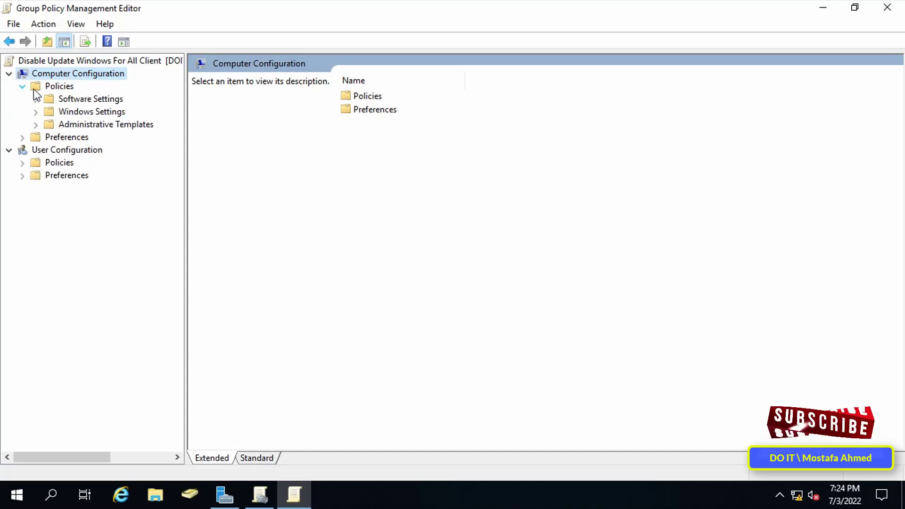
left_click(52, 88)
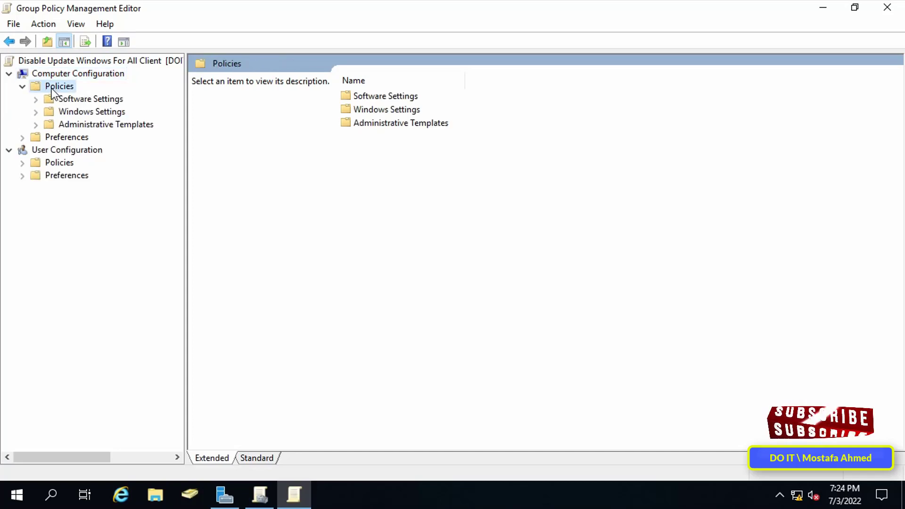
left_click(60, 126)
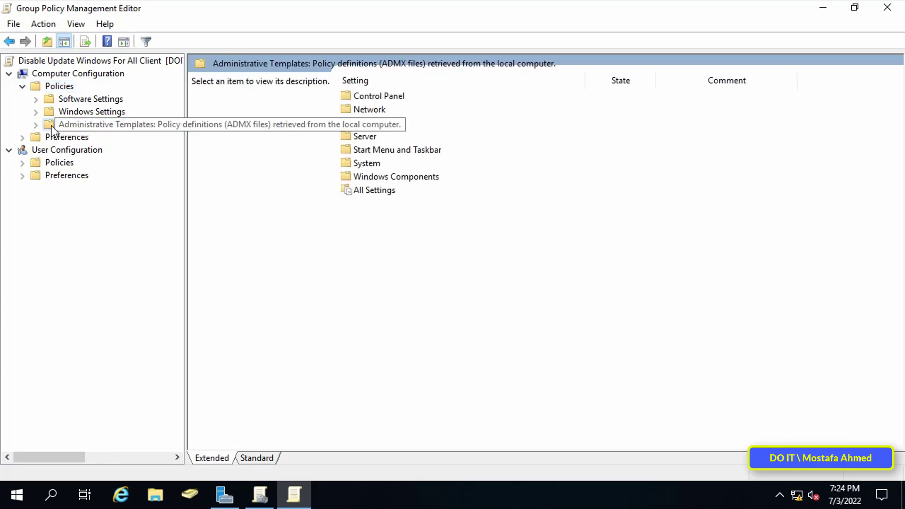
left_click(35, 125)
left_click(139, 218)
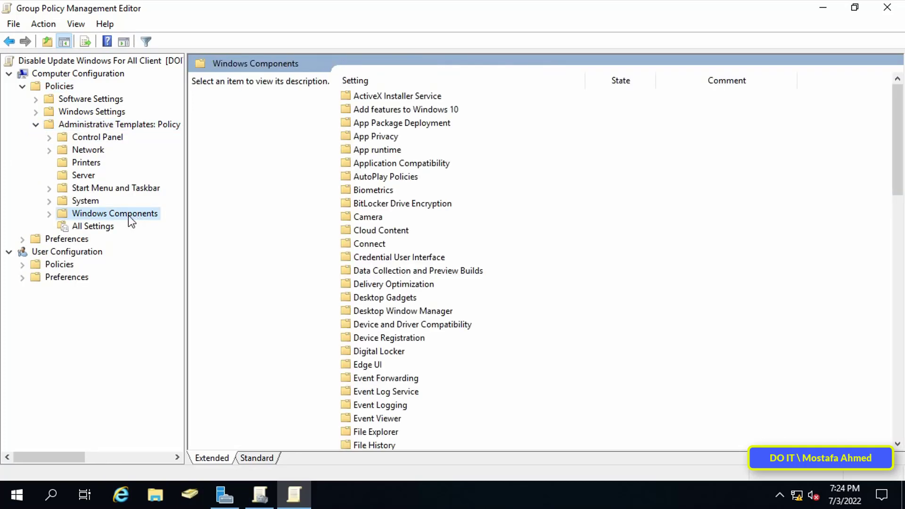
left_click(49, 214)
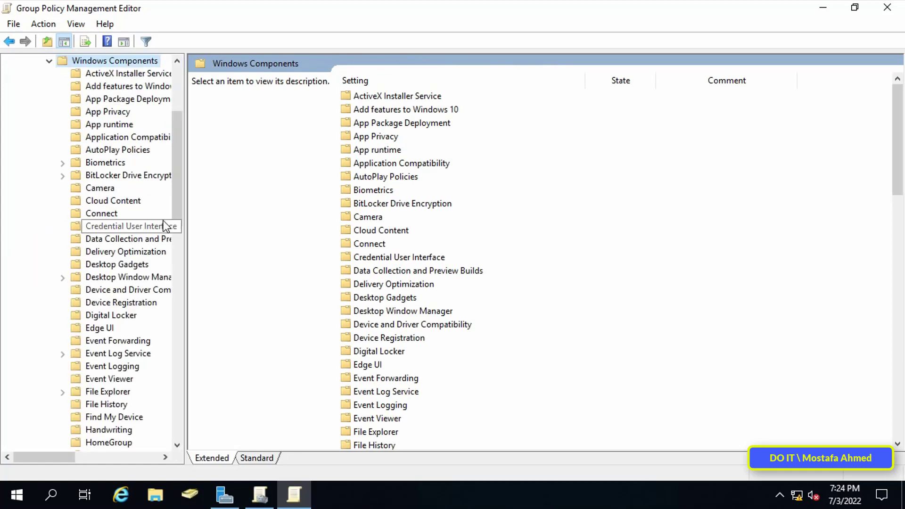
left_click_drag(185, 215, 242, 417)
left_click(119, 367)
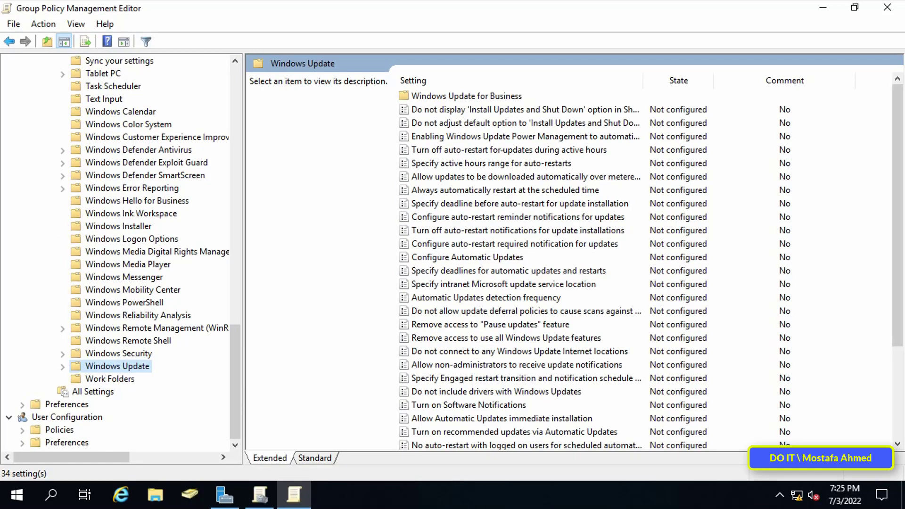
- Sort the settings by name and select 'Remove access to use all Windows Update features'
left_click(505, 80)
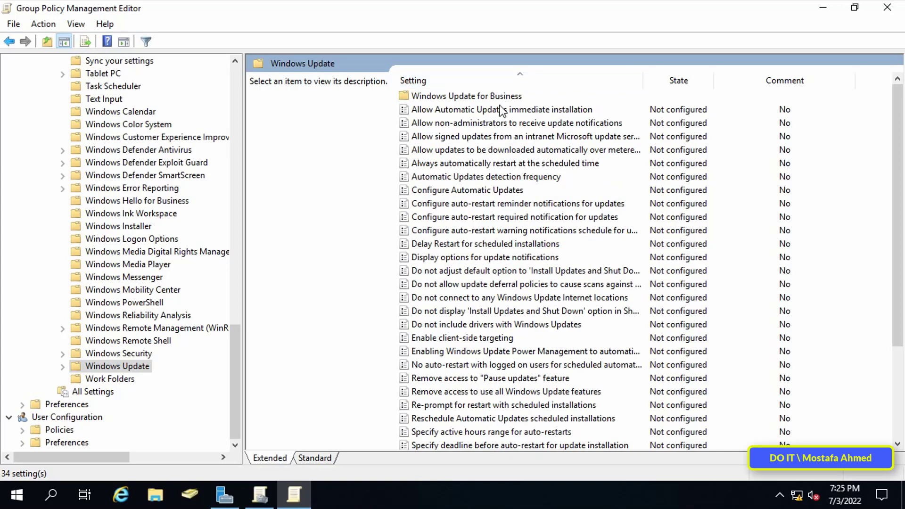
scroll(490, 213, "down", 3)
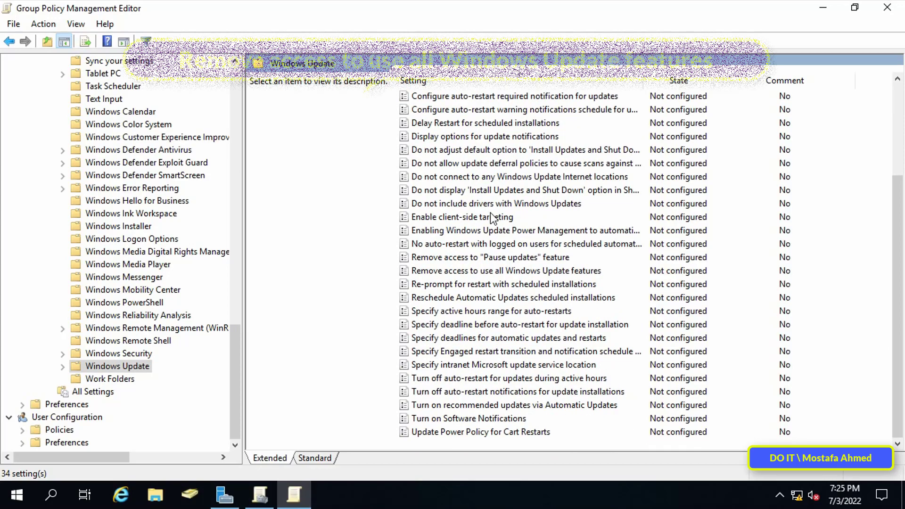
scroll(490, 213, "up", 3)
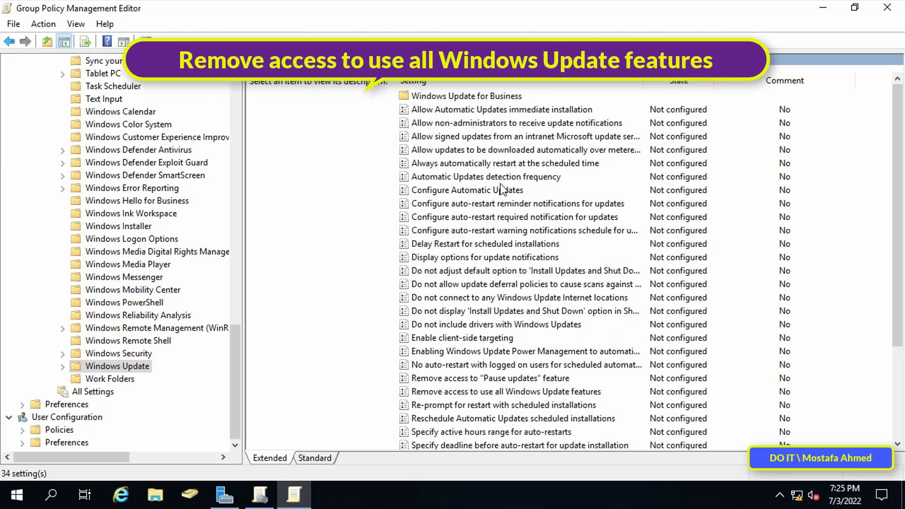
left_click(513, 393)
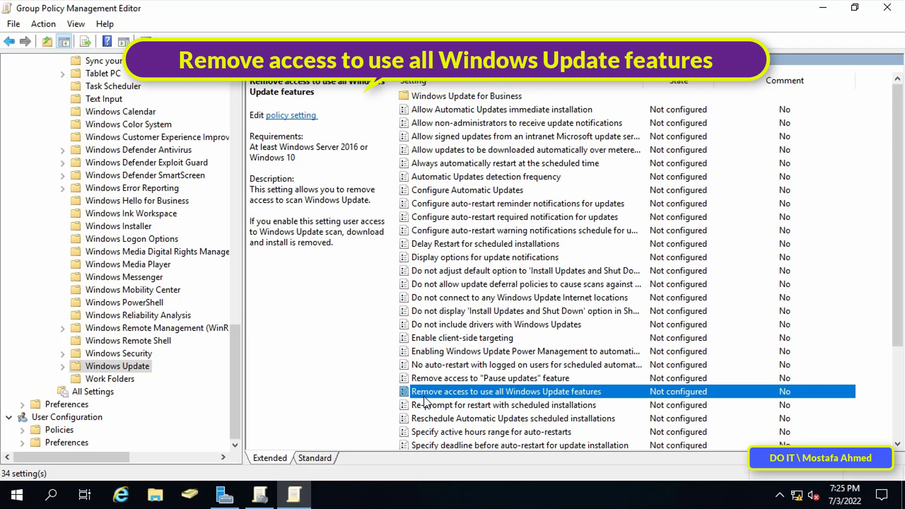
scroll(424, 397, "down", 3)
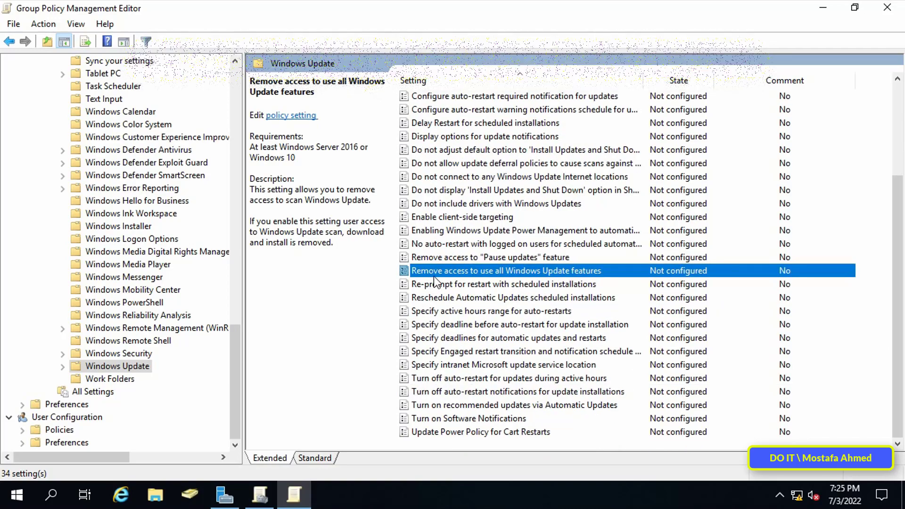
- Set 'Remove access to use all Windows Update features' to Enabled and apply it
double_click(510, 271)
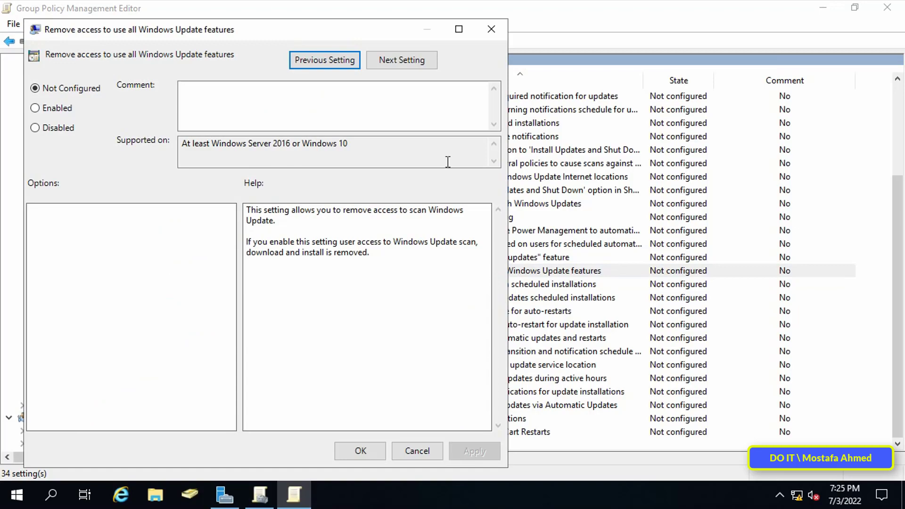
left_click_drag(355, 27, 535, 23)
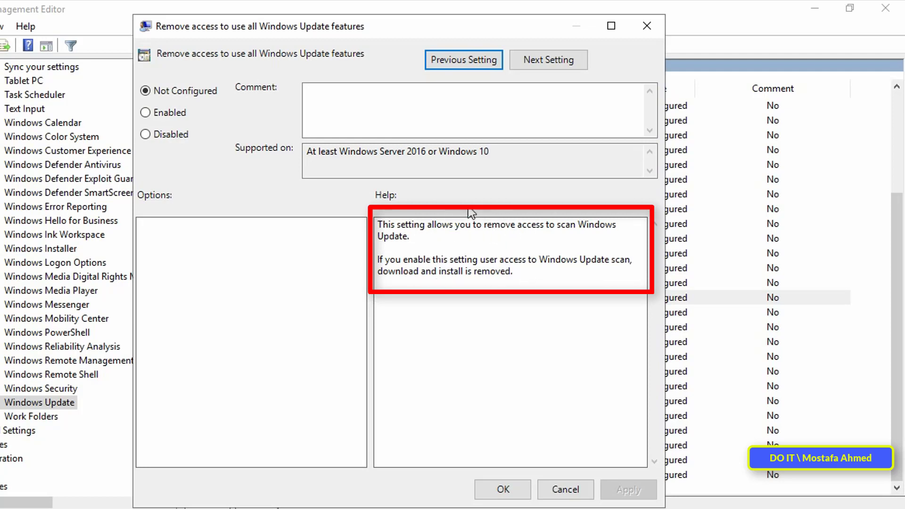
left_click(181, 113)
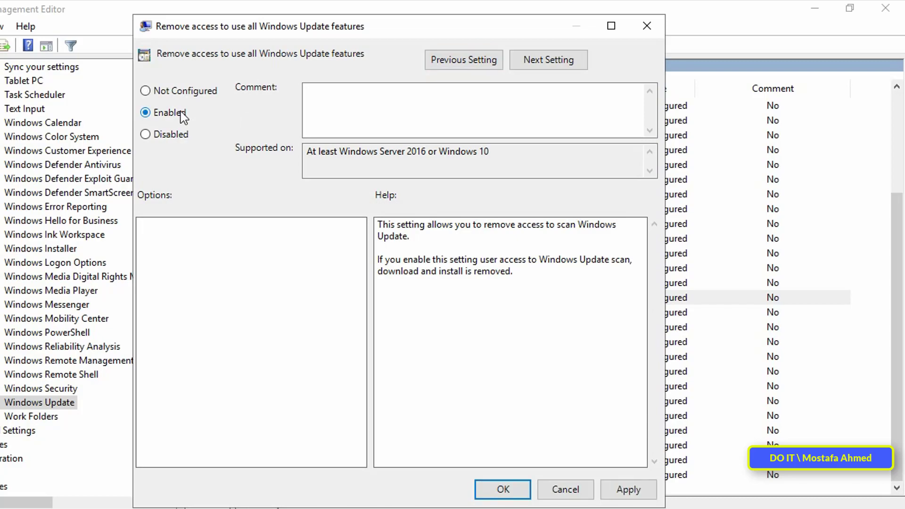
left_click(624, 490)
left_click(519, 491)
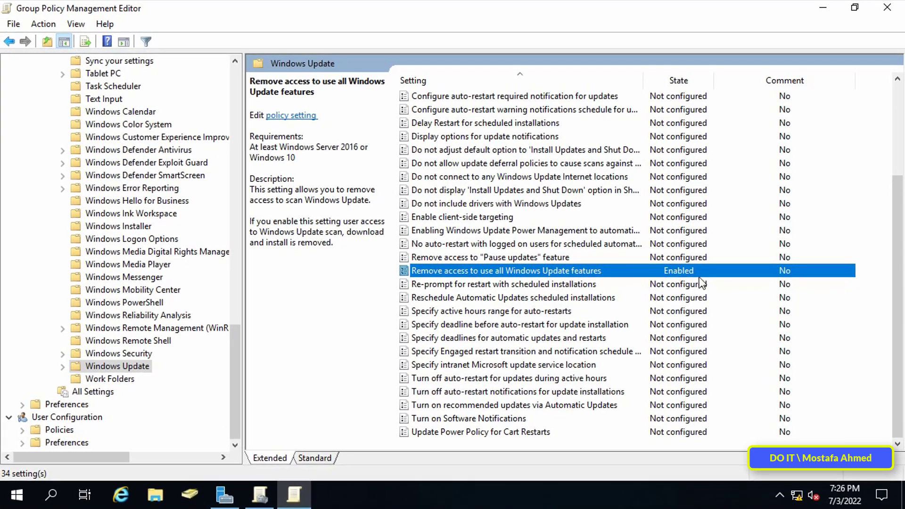
- Link the existing 'Disable Update Windows For All Client' GPO to the test OU, then close Group Policy Management
left_click(887, 7)
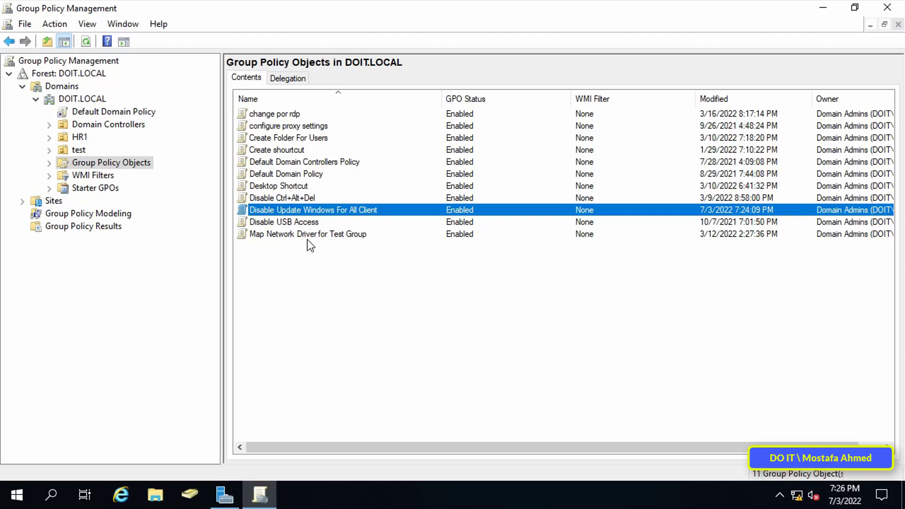
left_click(78, 151)
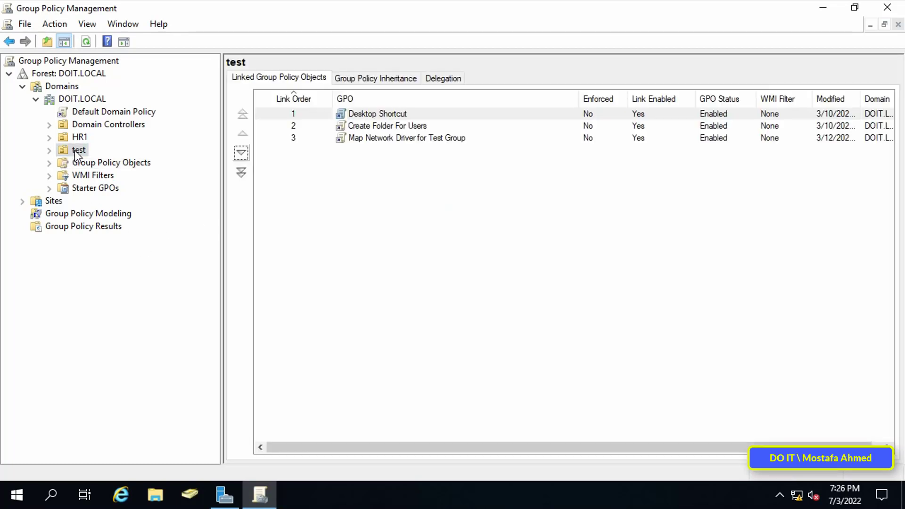
right_click(86, 151)
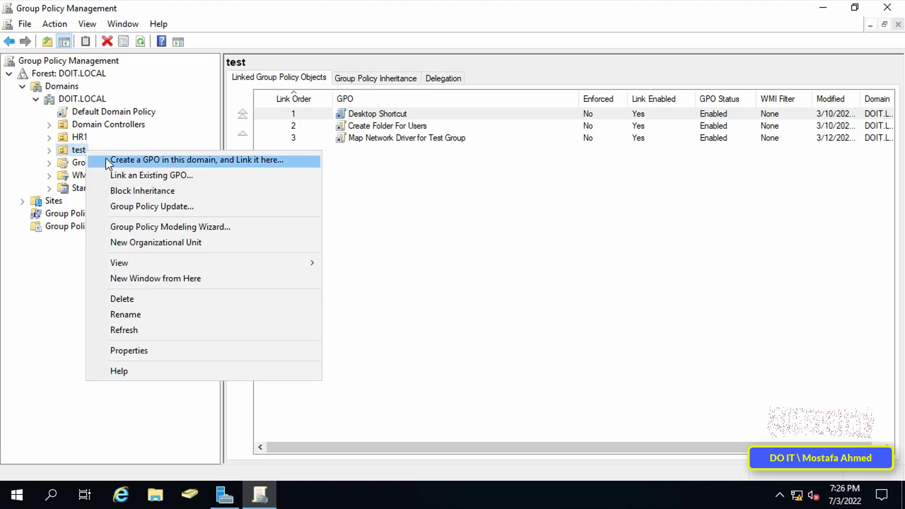
left_click(295, 182)
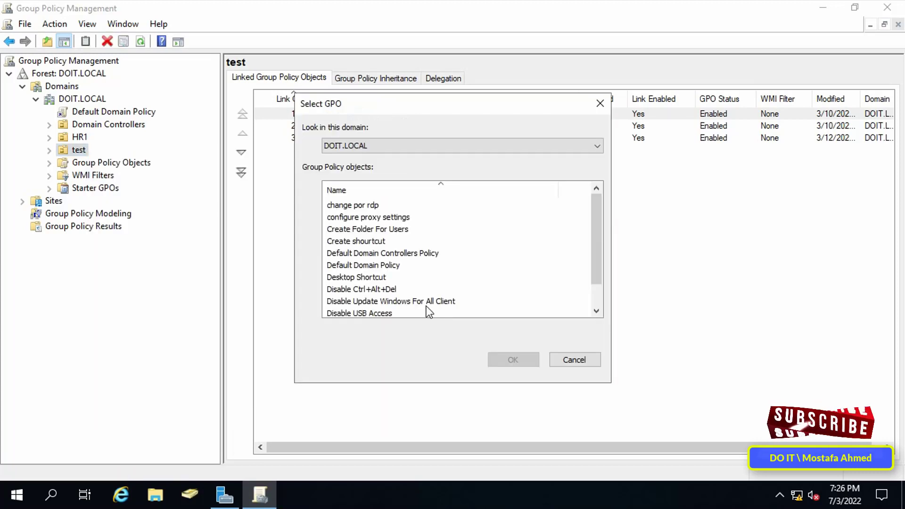
left_click(600, 313)
left_click(601, 313)
left_click(447, 278)
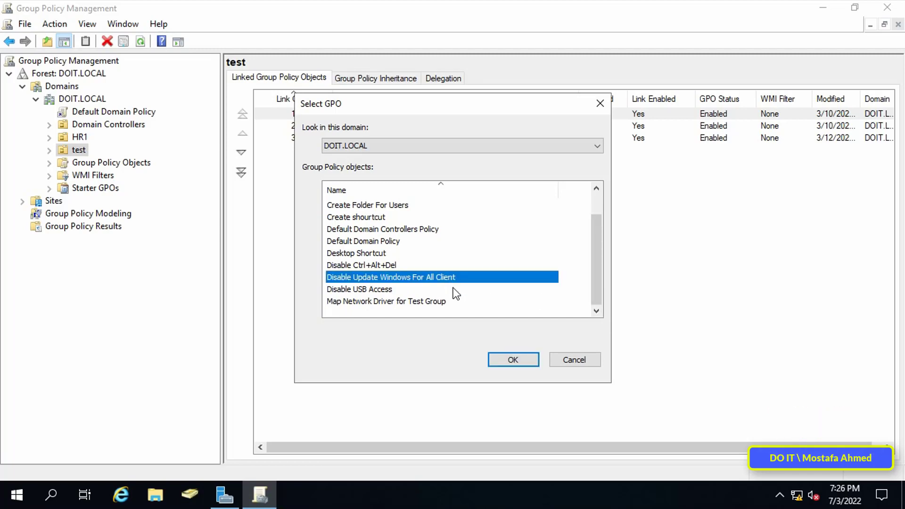
left_click(508, 360)
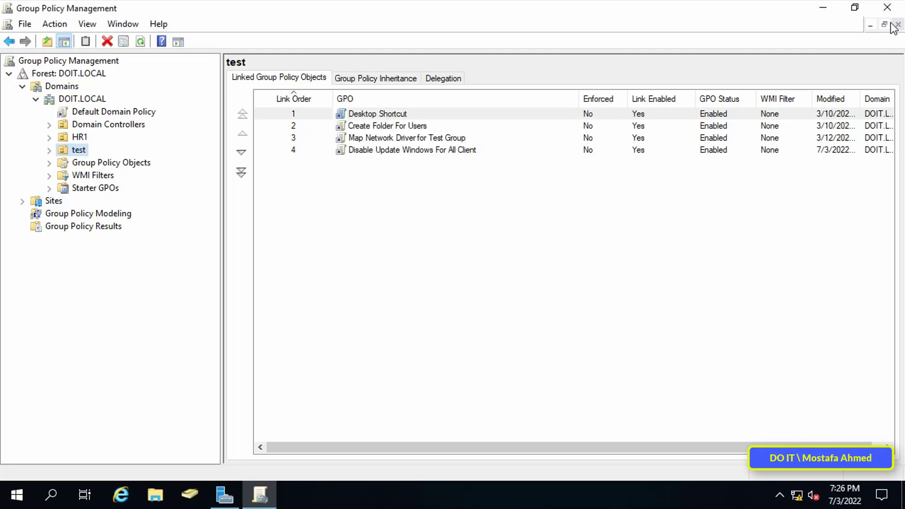
left_click(888, 7)
- On the Windows 10 client, search 'cmd' from Start and launch Command Prompt
left_click(891, 10)
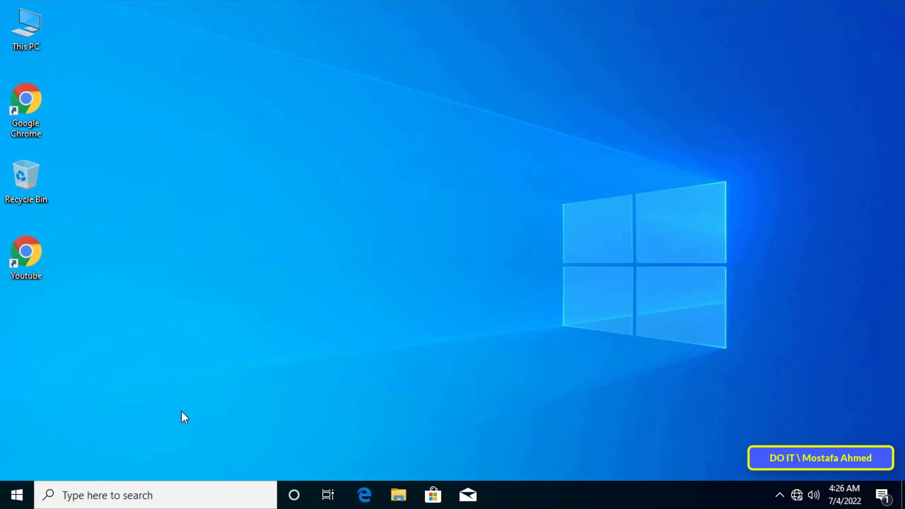
left_click(21, 494)
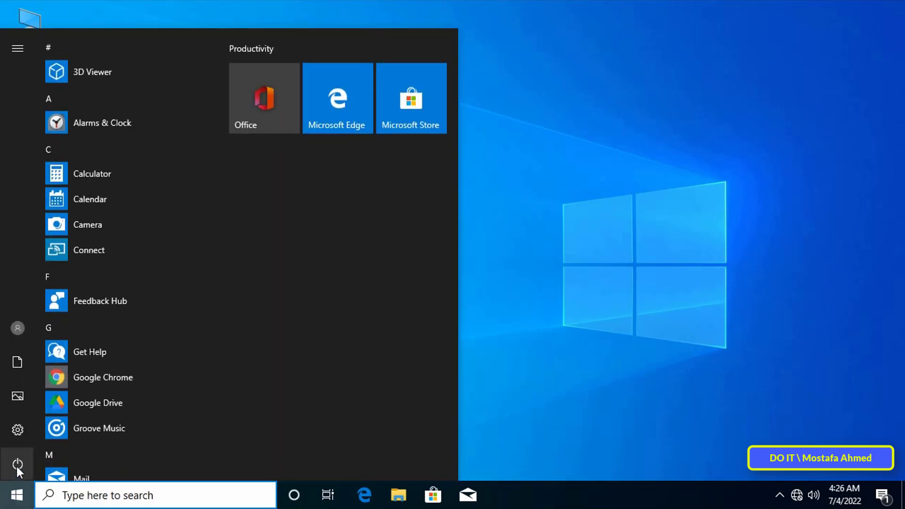
left_click(17, 465)
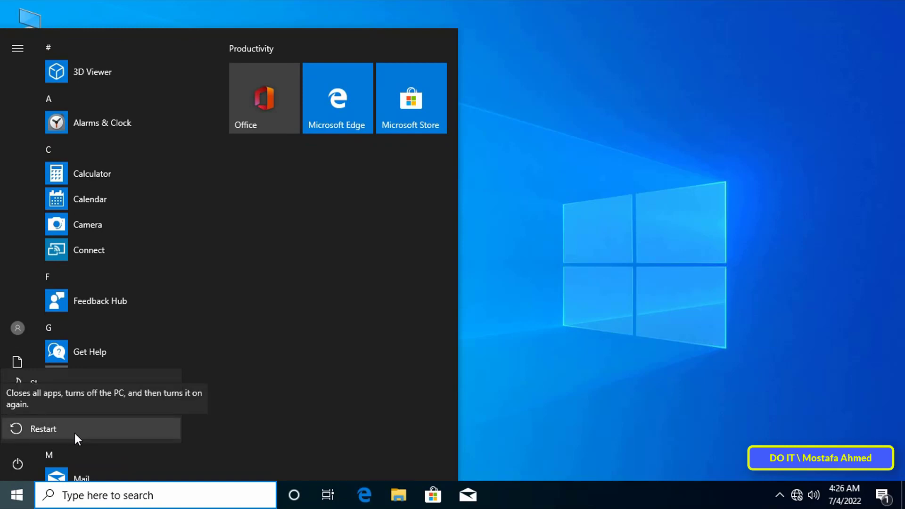
left_click(423, 420)
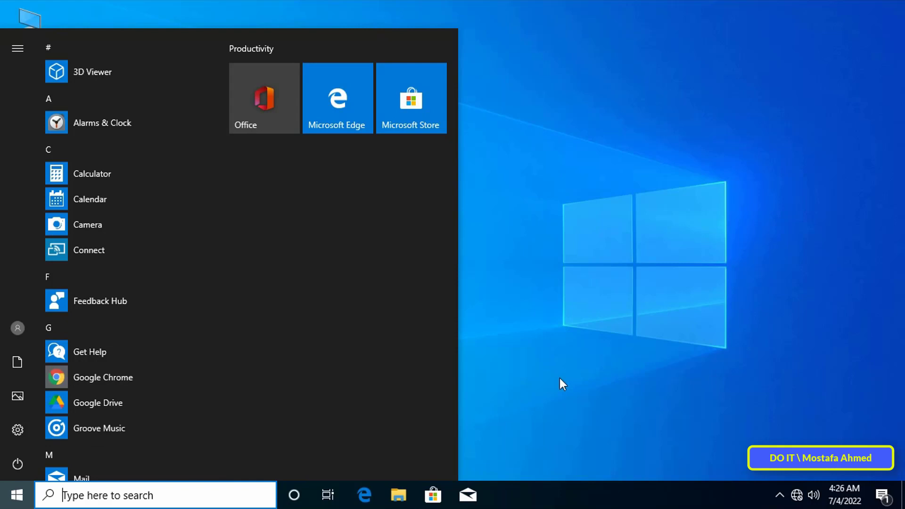
left_click(210, 492)
type("cmd")
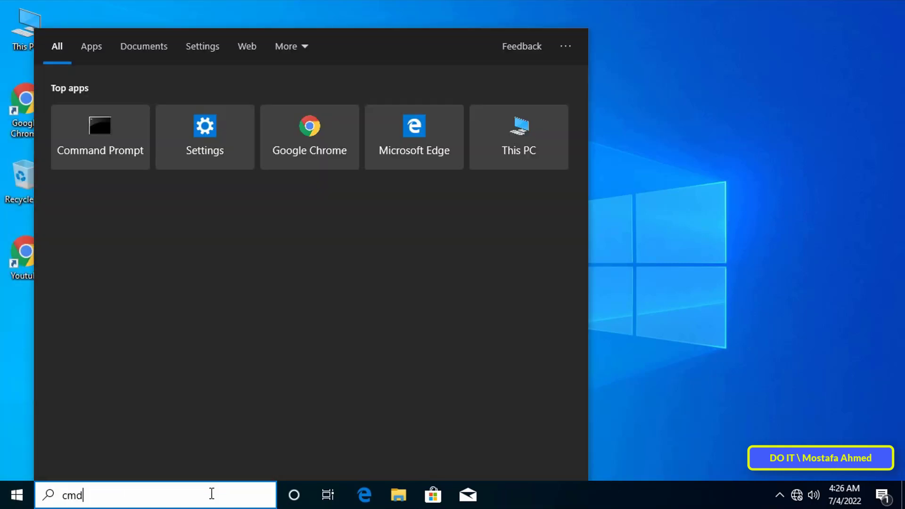
left_click(176, 121)
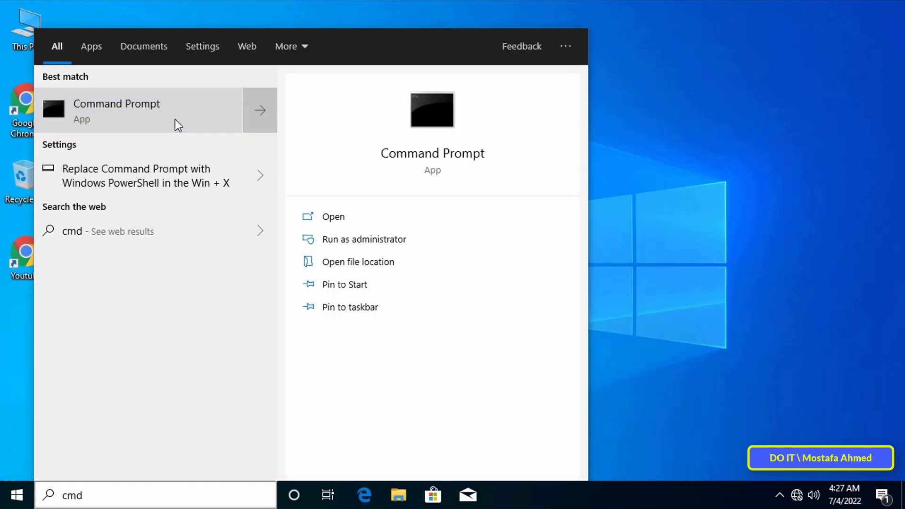
- Run 'gpupdate /force' to refresh the client's group policy
type("gp")
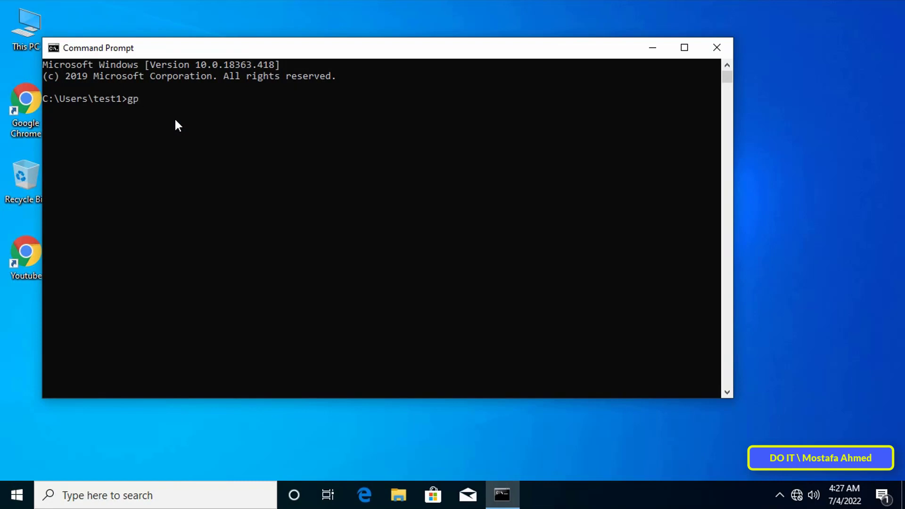
type("update")
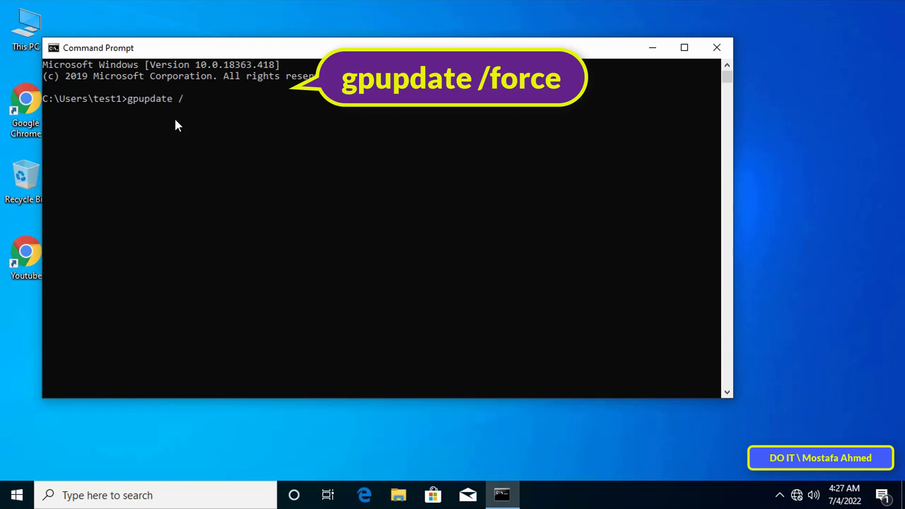
type(" /force")
key("Return")
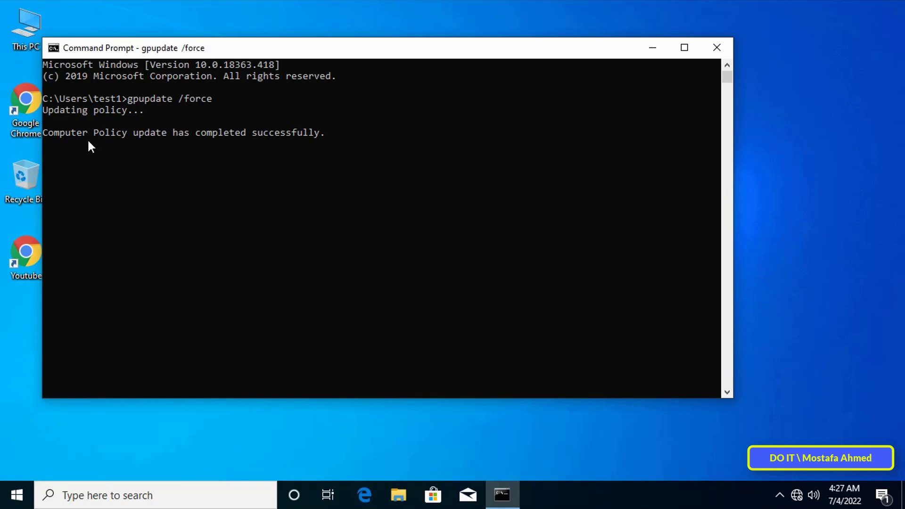
- Close Command Prompt and open Settings > Update & Security > Windows Update, now lacking update options
left_click(716, 48)
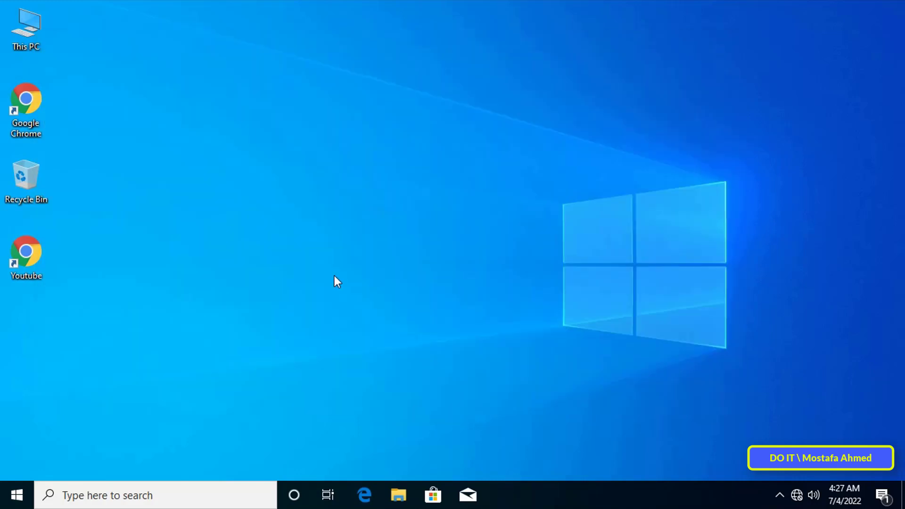
left_click(17, 494)
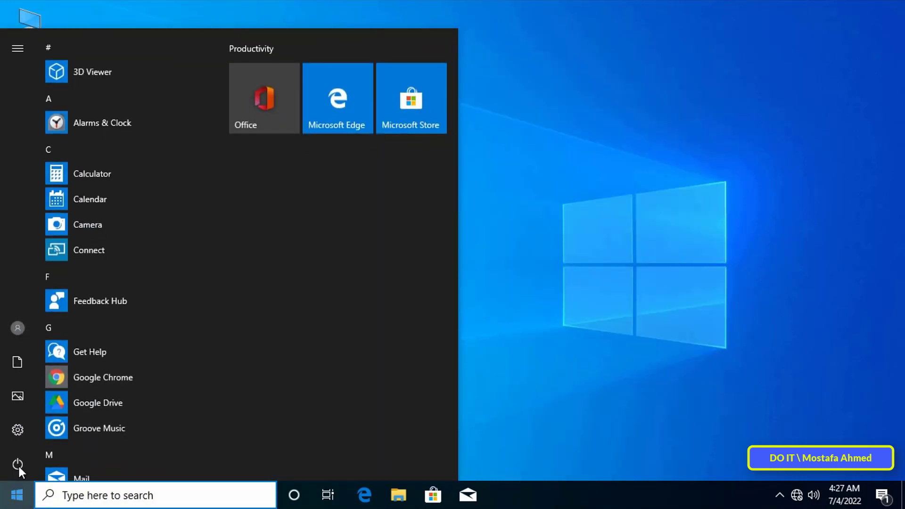
left_click(106, 426)
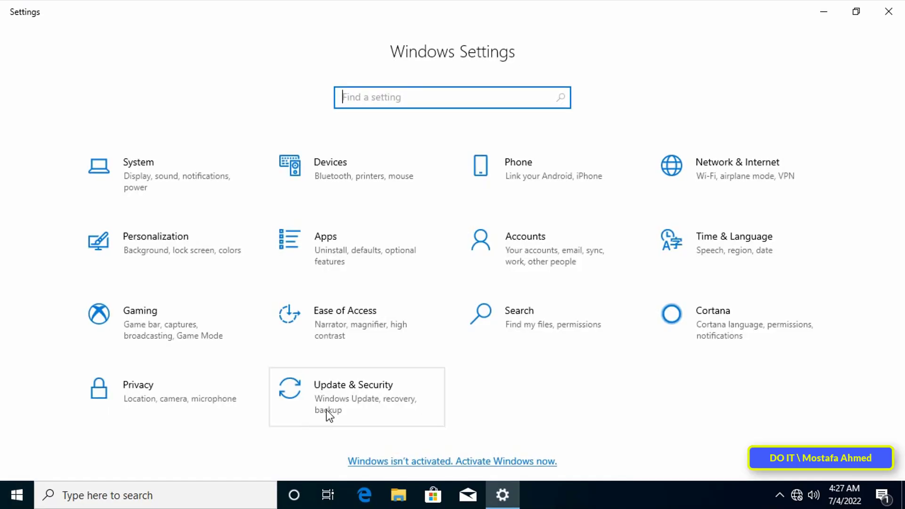
left_click(326, 410)
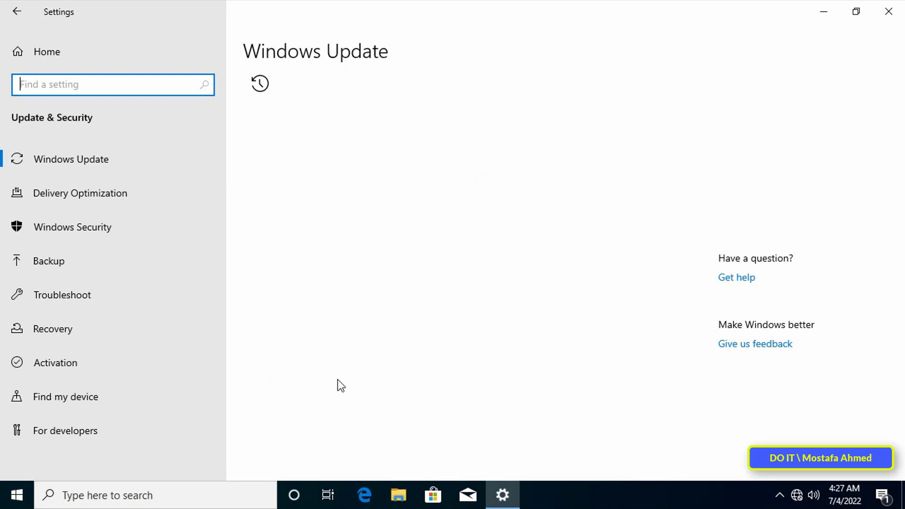
left_click(338, 119)
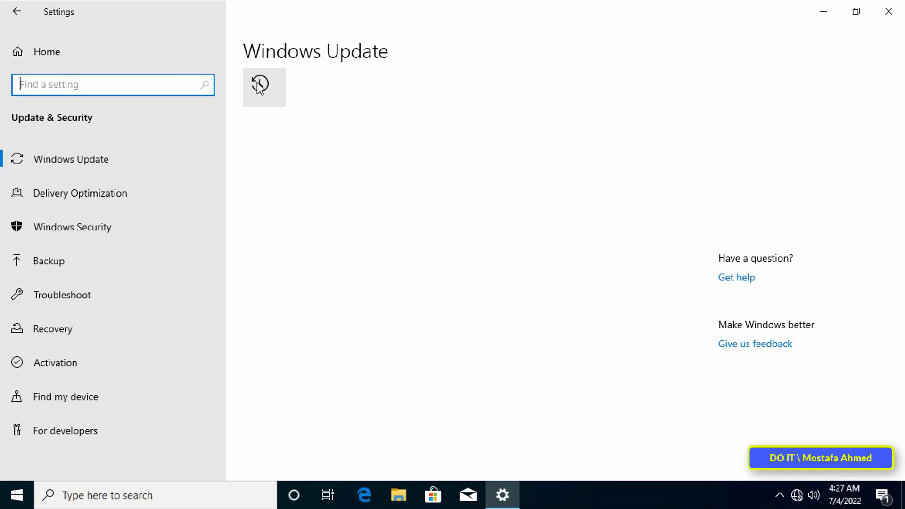
left_click(375, 116)
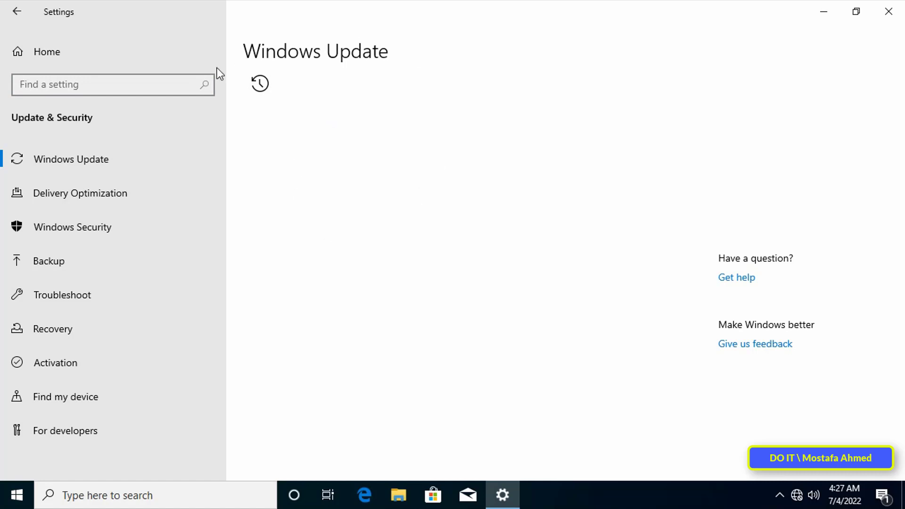